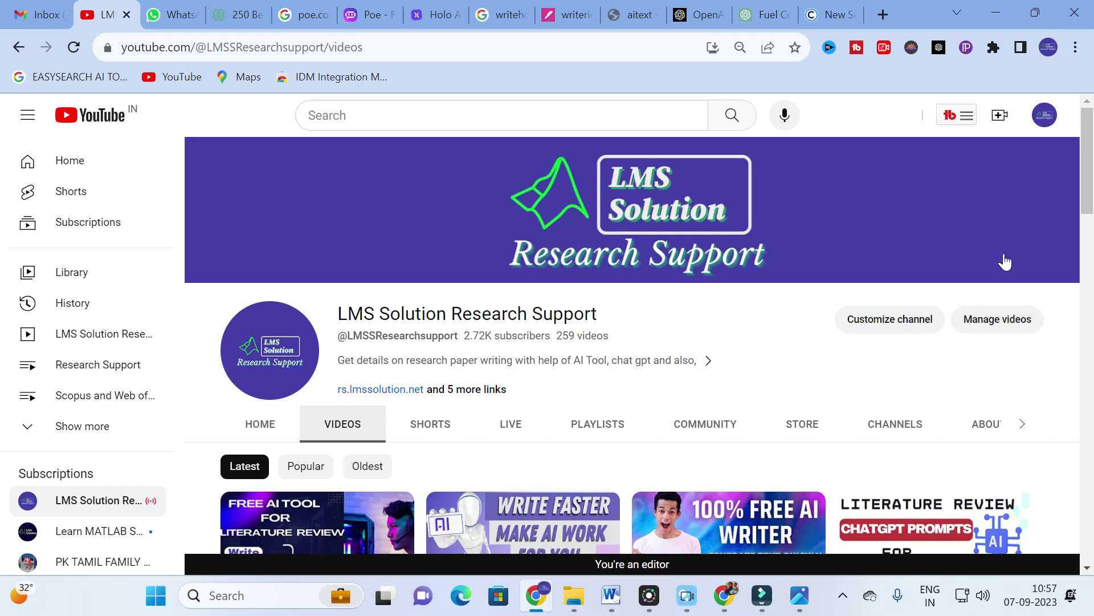
- View the research paper writing workshop poster image and close it
left_click(797, 608)
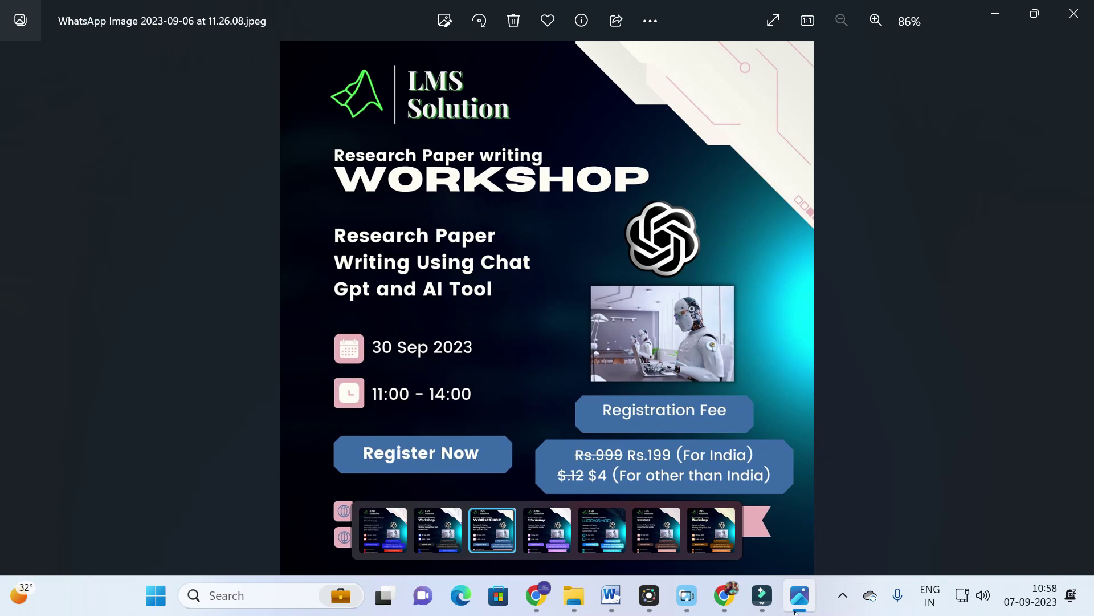
left_click(1072, 10)
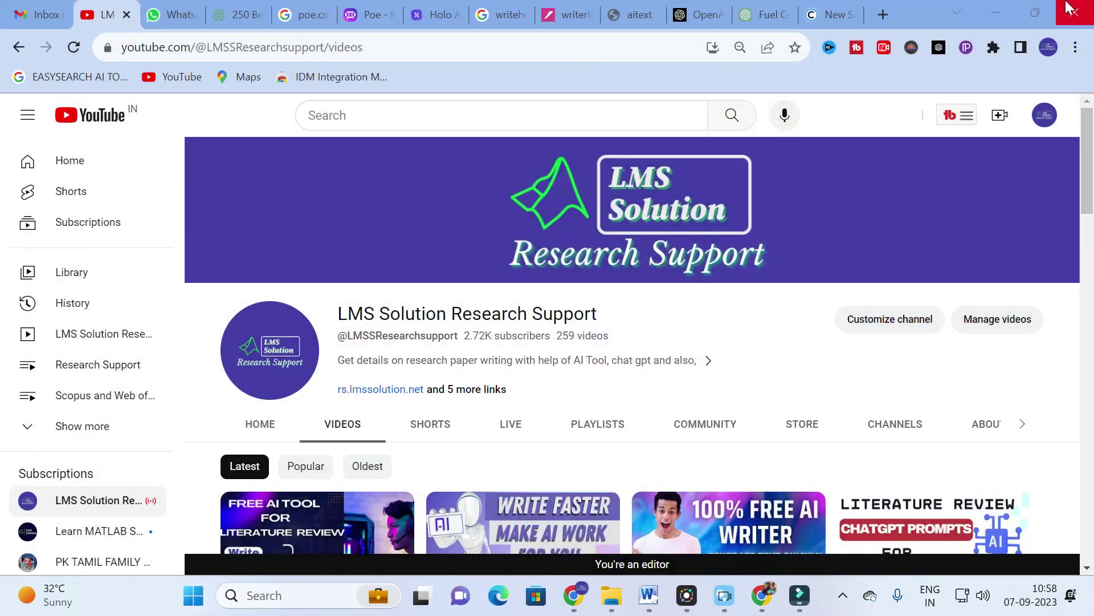
- Open the AI Text Converter website from the aitext search results and look over its modes and content input area
left_click(638, 14)
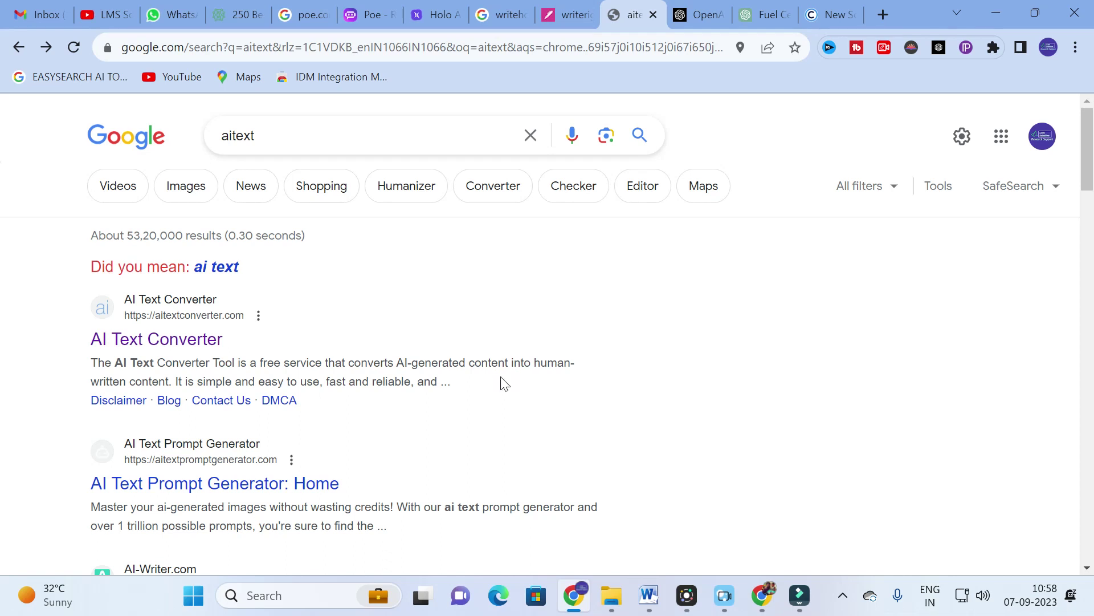
left_click(174, 340)
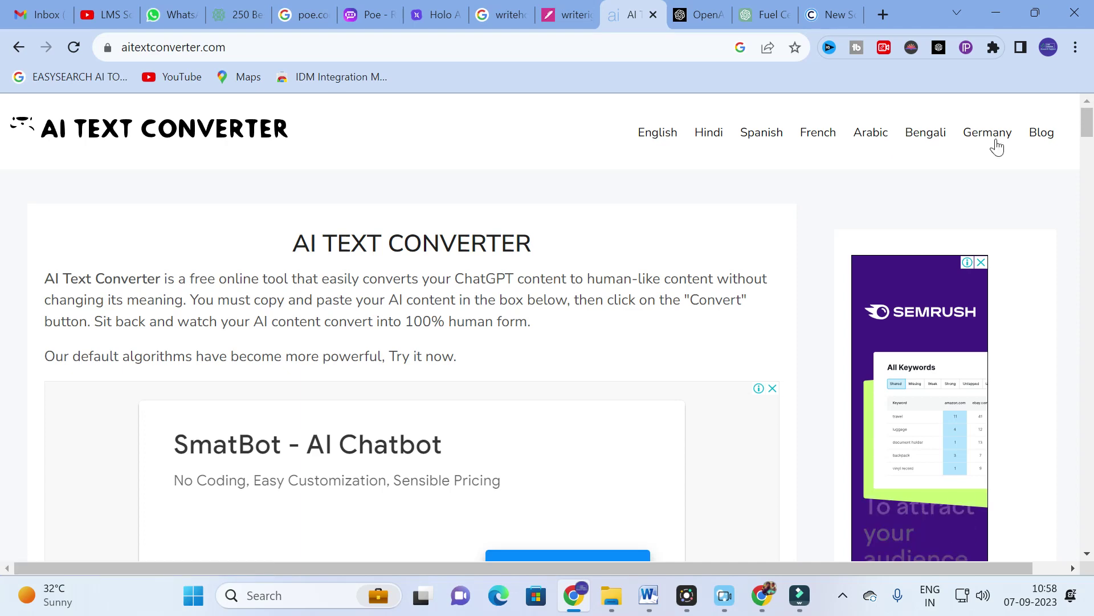
scroll(22, 179, "down", 2)
scroll(275, 255, "up", 2)
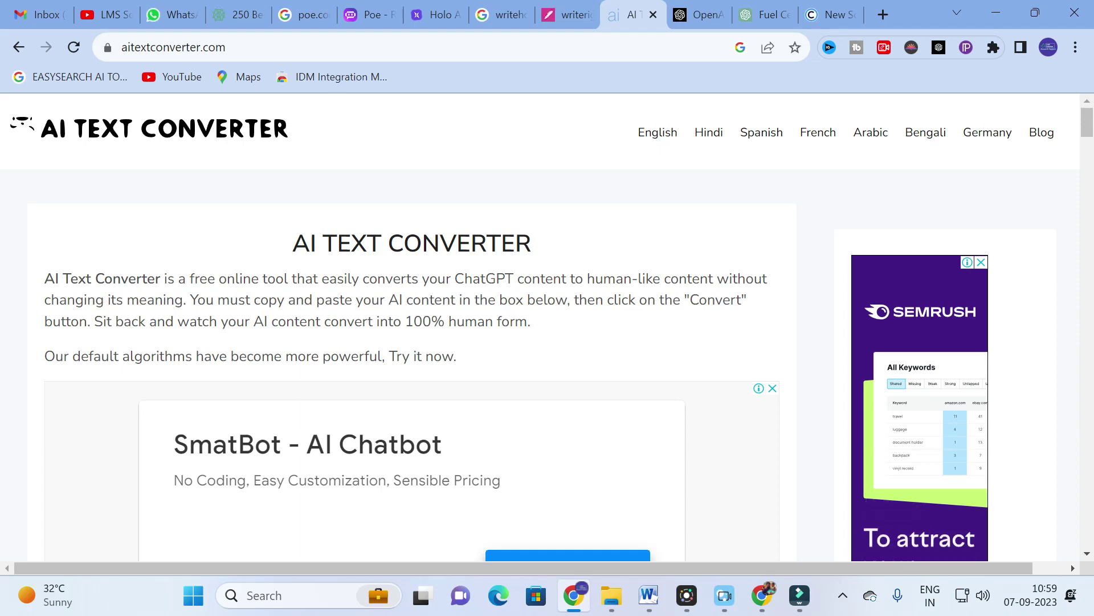
scroll(142, 227, "down", 8)
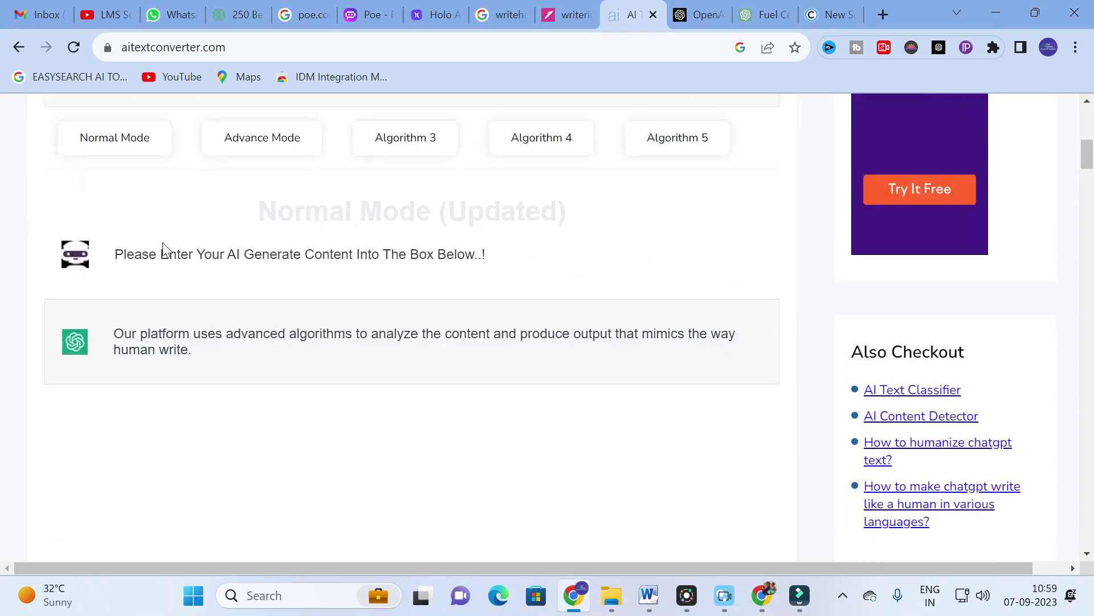
scroll(241, 321, "down", 7)
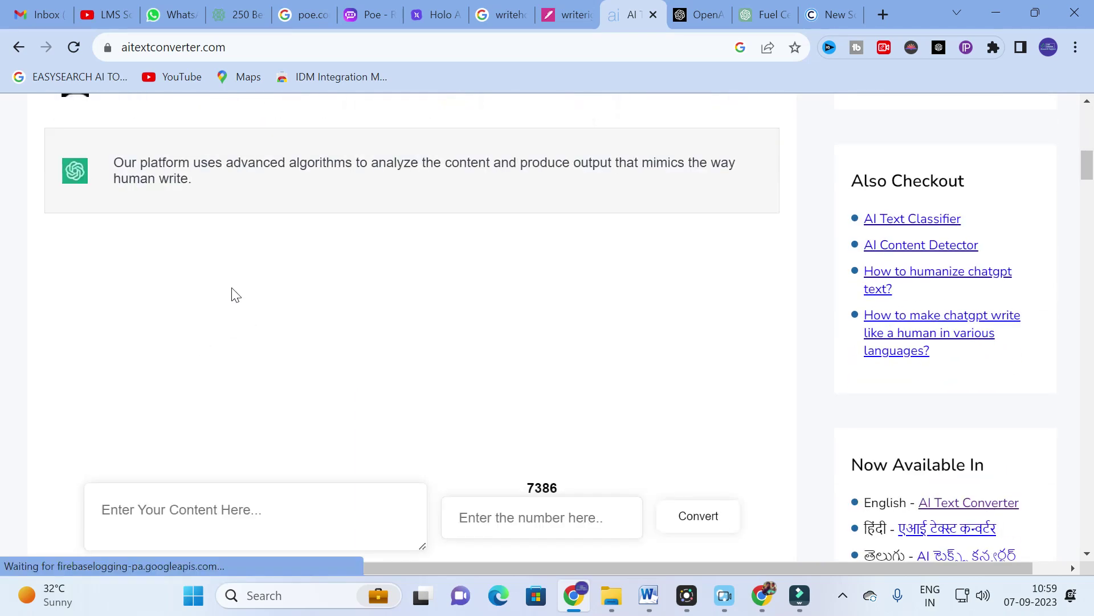
left_click(228, 254)
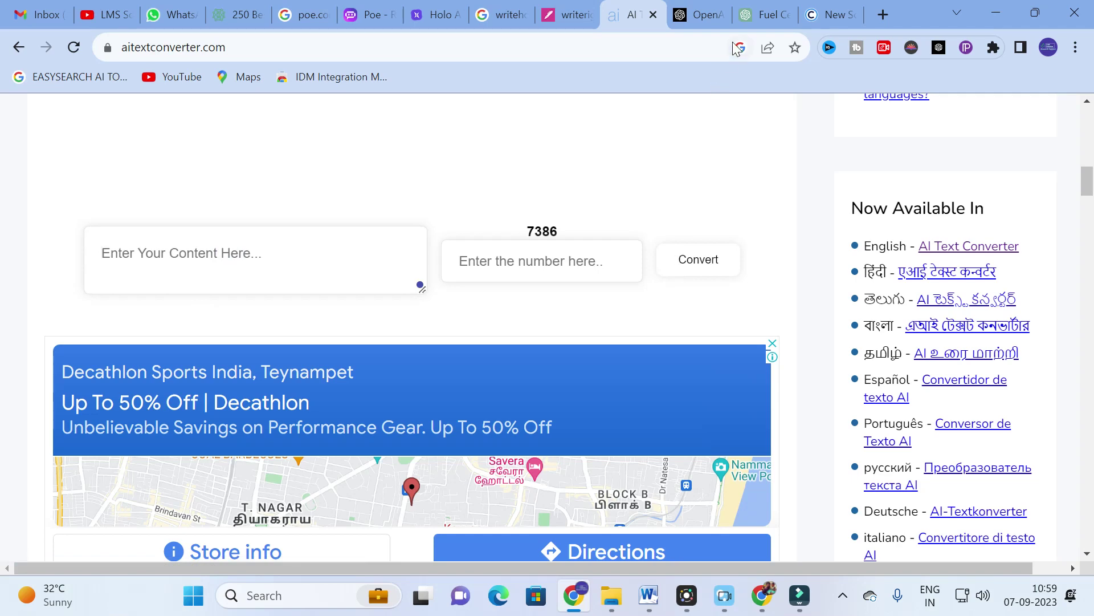
- Copy the introductory paragraph of the "Design of Fuel Cell Emulator in Matlab" article from the ChatGPT conversation
left_click(758, 8)
scroll(334, 188, "up", 1)
scroll(338, 183, "down", 1)
left_click(363, 200)
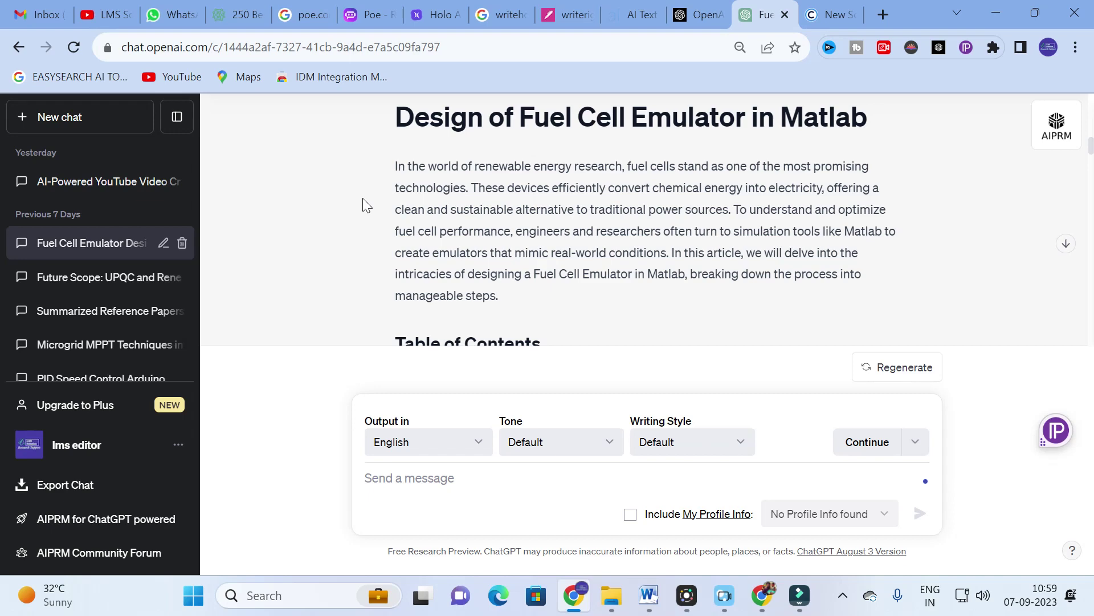
scroll(363, 198, "down", 6)
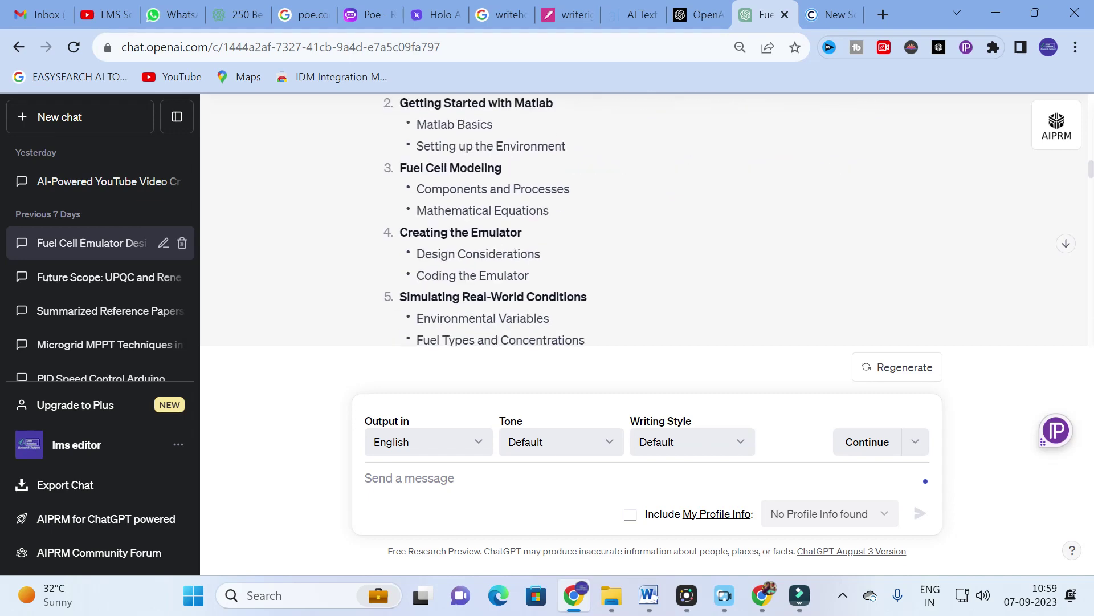
scroll(501, 205, "down", 4)
scroll(497, 200, "up", 12)
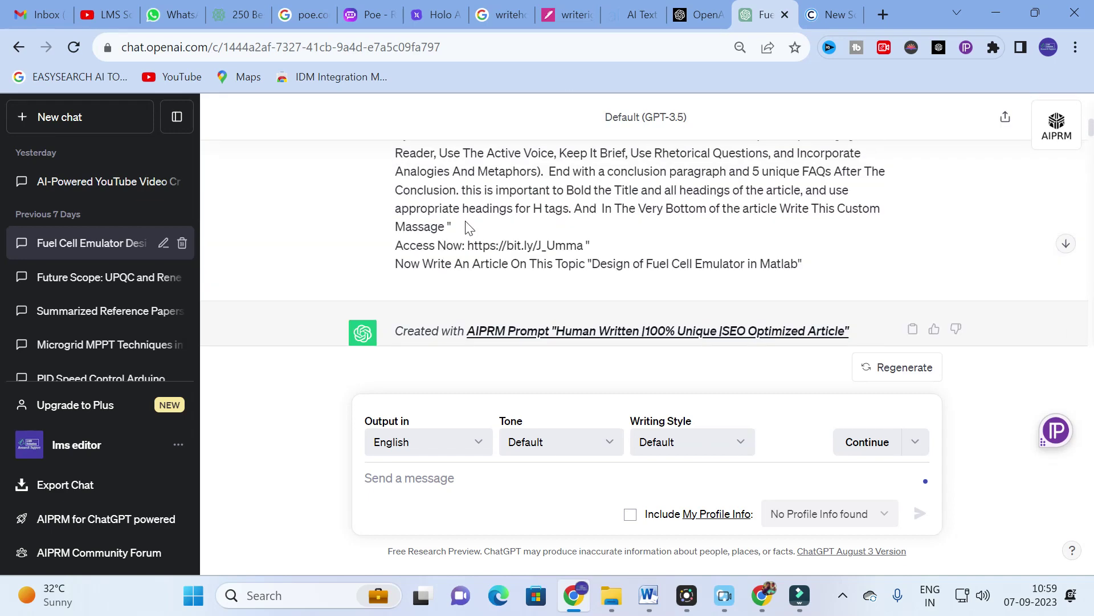
scroll(464, 225, "down", 3)
left_click_drag(395, 166, 533, 293)
key("ctrl+c")
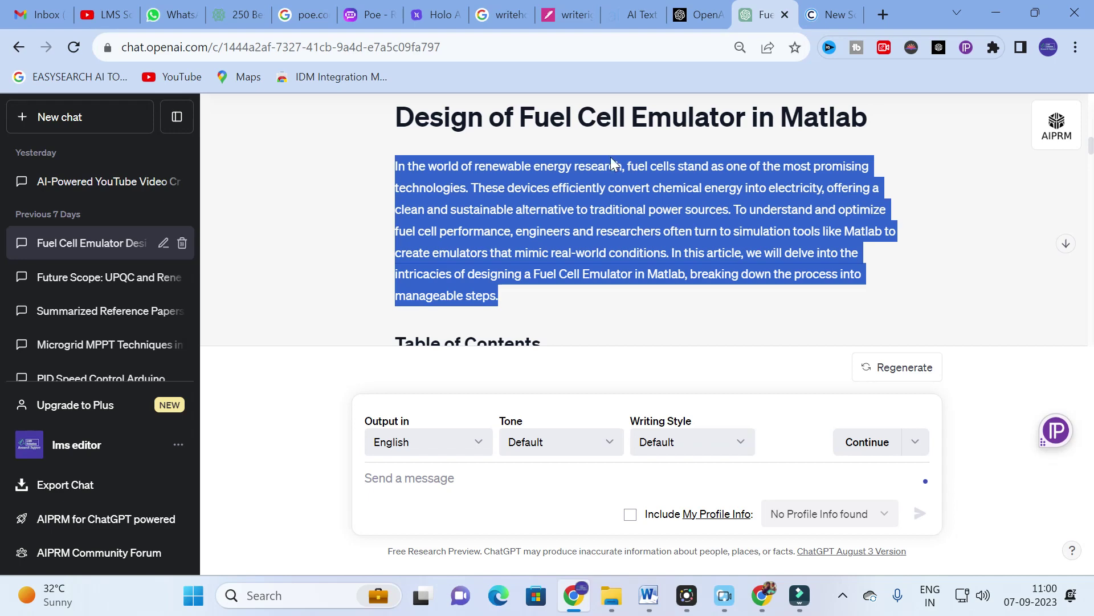
- Switch to Copyleaks, paste the copied paragraph into the new text scan, and run the scan
left_click(829, 12)
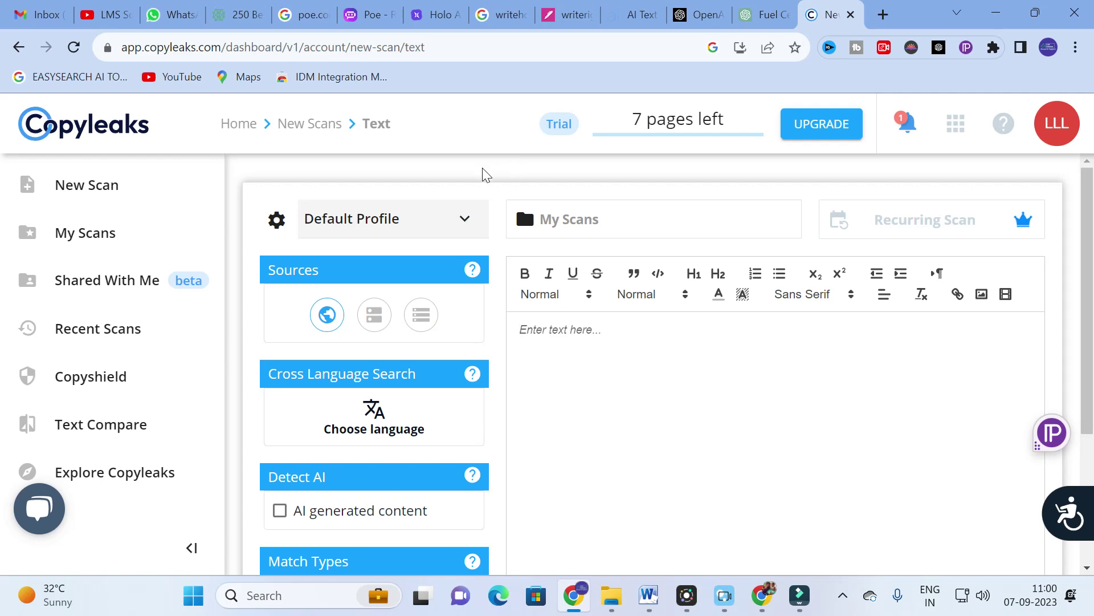
left_click(550, 332)
key("ctrl+v")
scroll(666, 365, "down", 3)
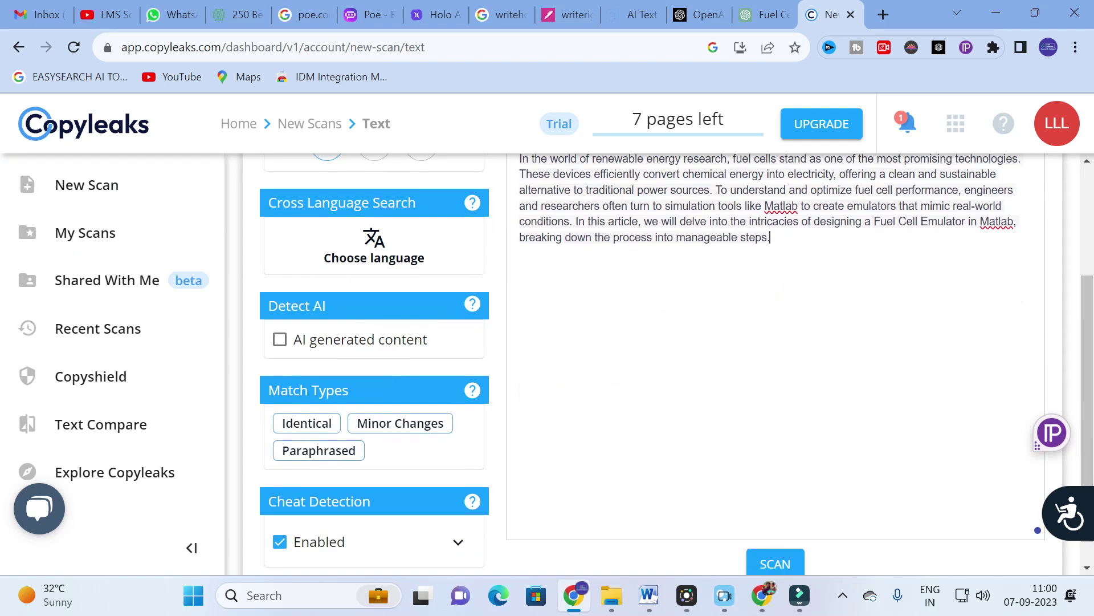
scroll(666, 364, "up", 3)
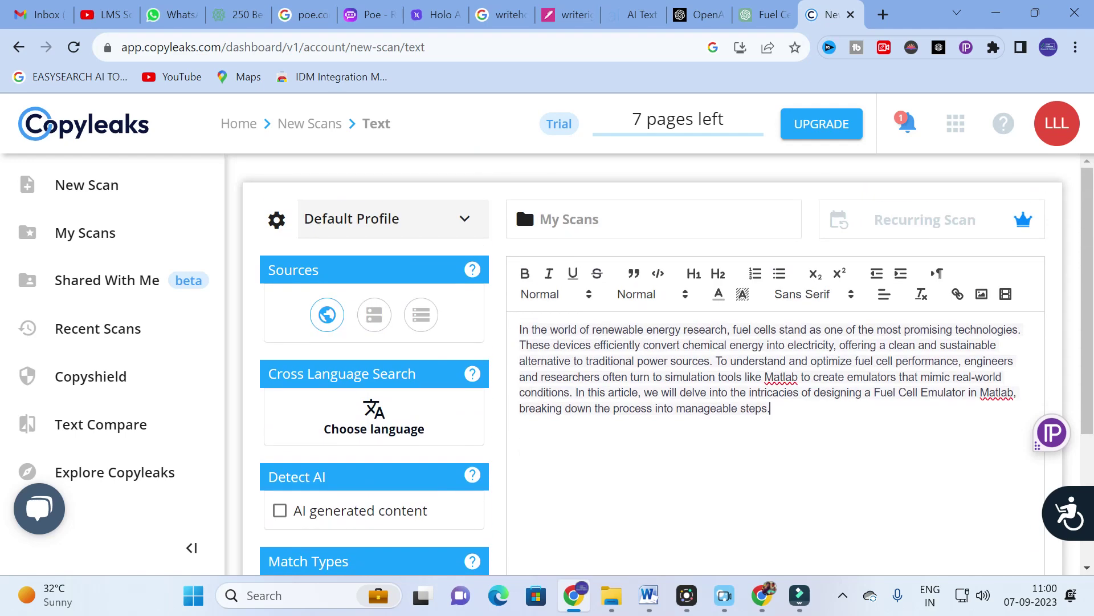
scroll(665, 364, "down", 3)
left_click(777, 564)
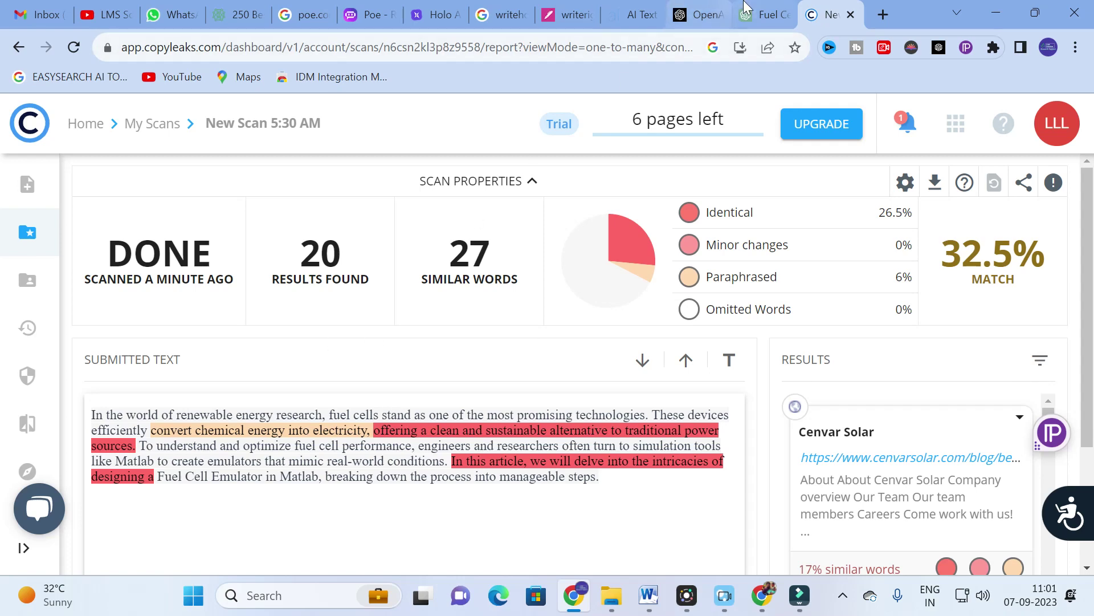
- Copy the fuel cell article's introductory paragraph from ChatGPT again into AI Text Converter's content box
left_click(750, 14)
left_click(397, 173)
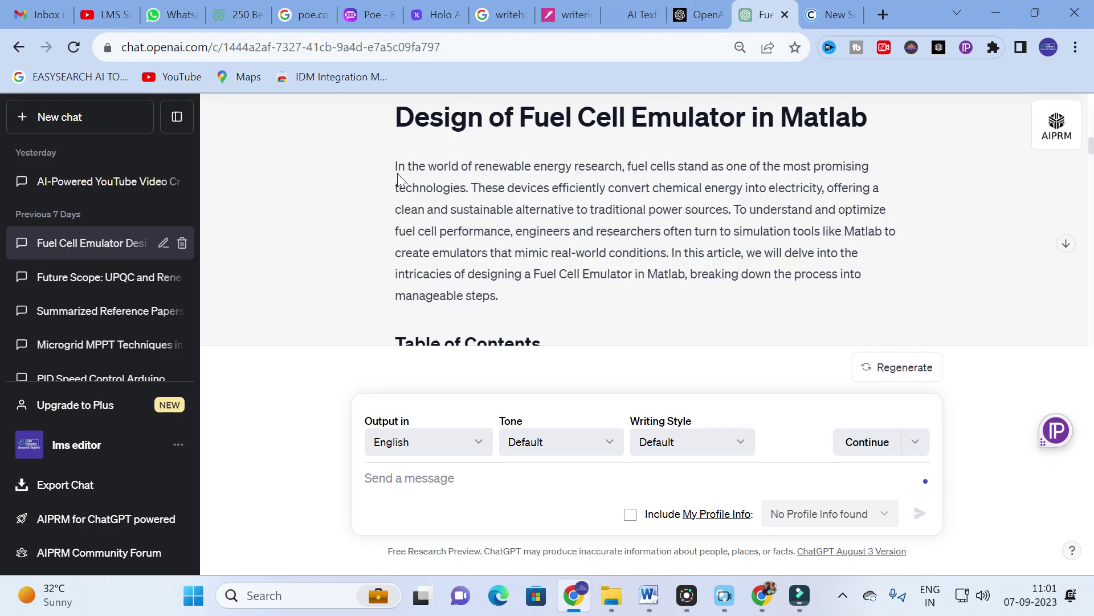
left_click_drag(396, 165, 538, 286)
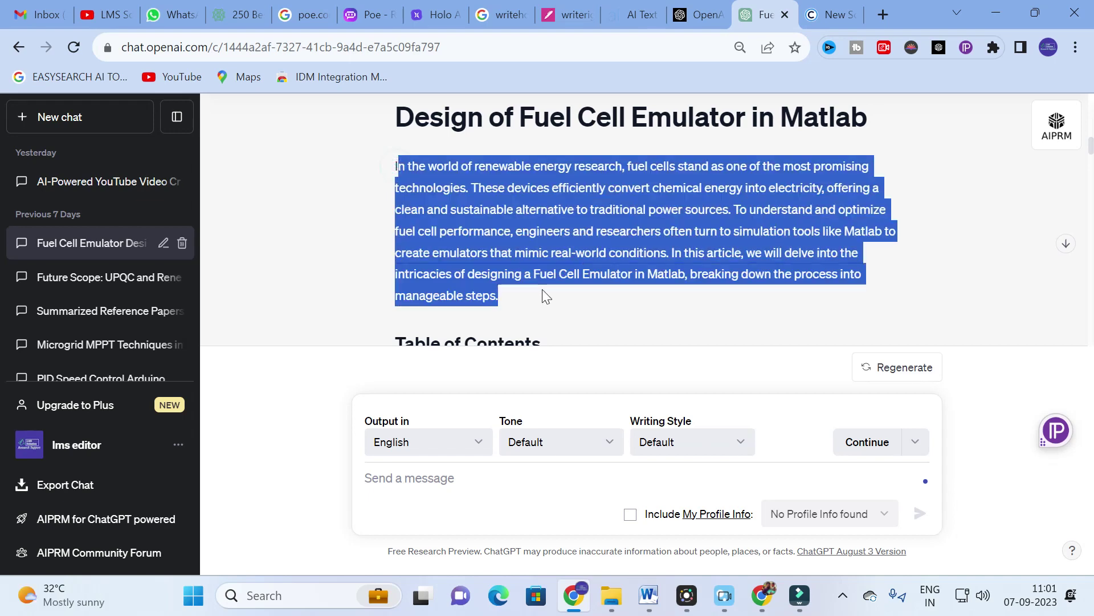
left_click(395, 167)
left_click_drag(395, 166, 512, 299)
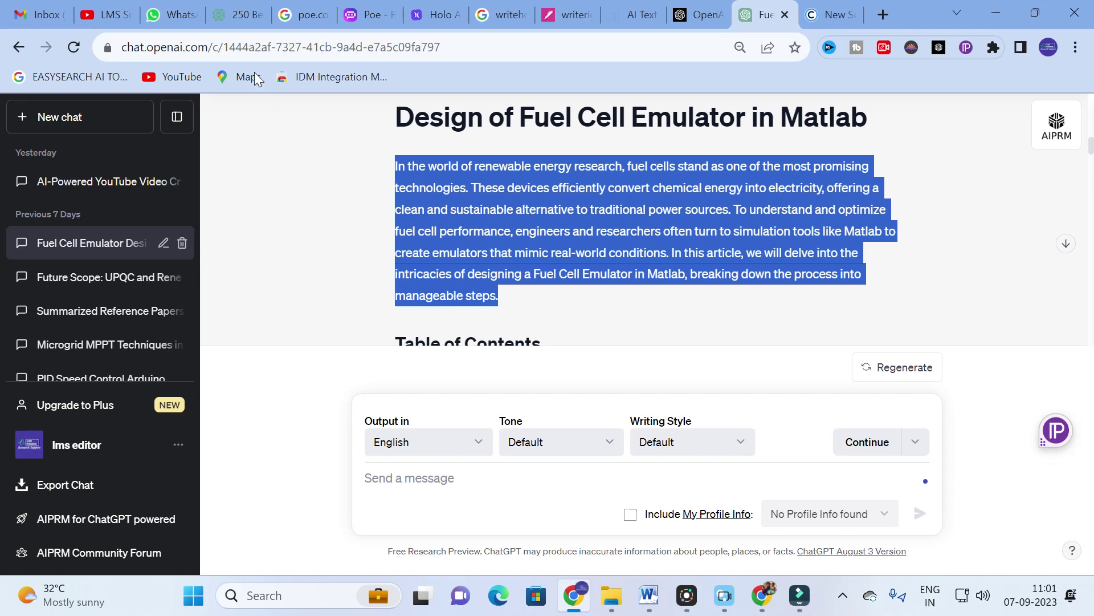
left_click(643, 7)
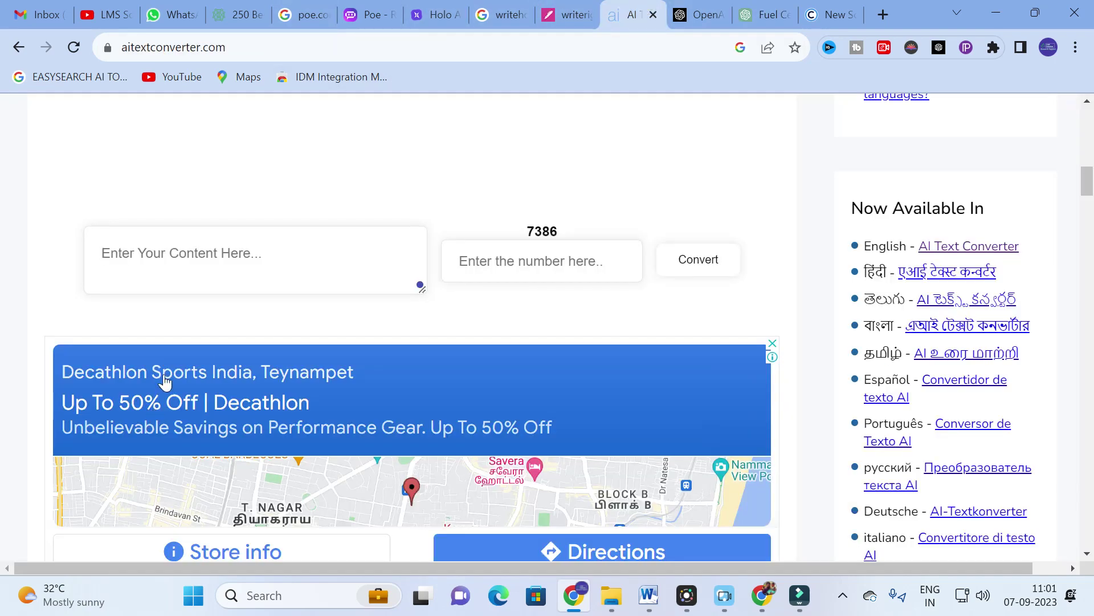
scroll(155, 393, "up", 2)
left_click(228, 331)
key("ctrl+v")
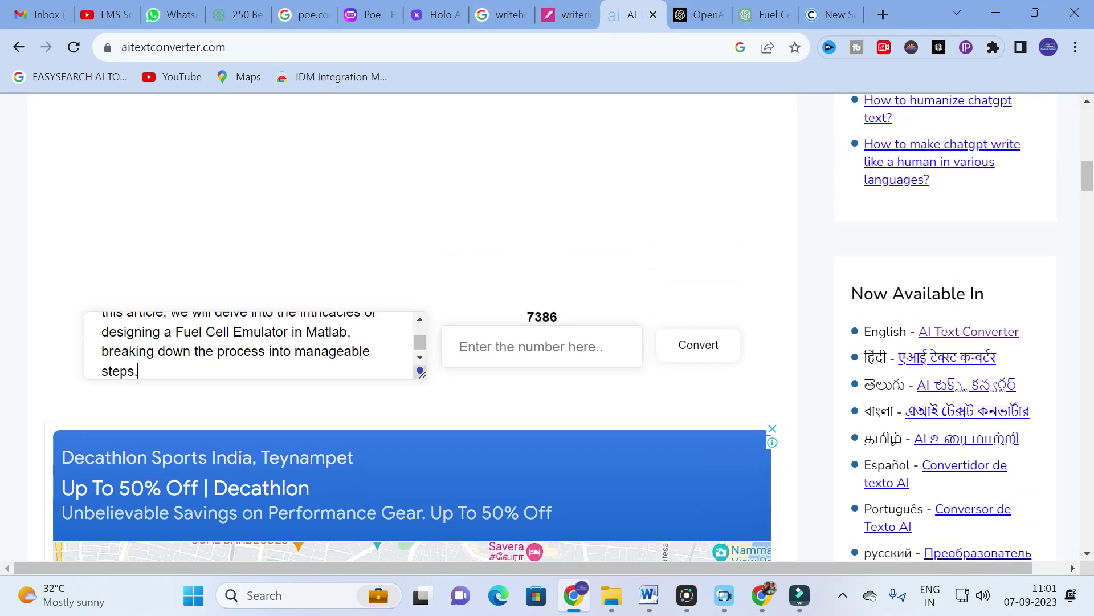
- Enter the displayed verification number and convert the pasted paragraph
left_click(490, 347)
type("7386")
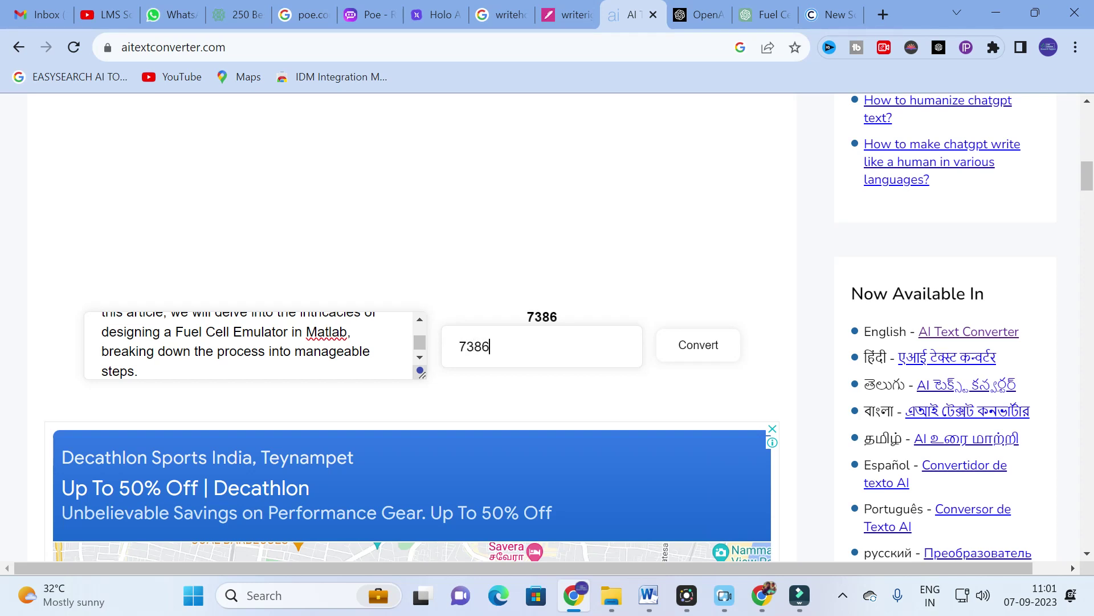
left_click(696, 354)
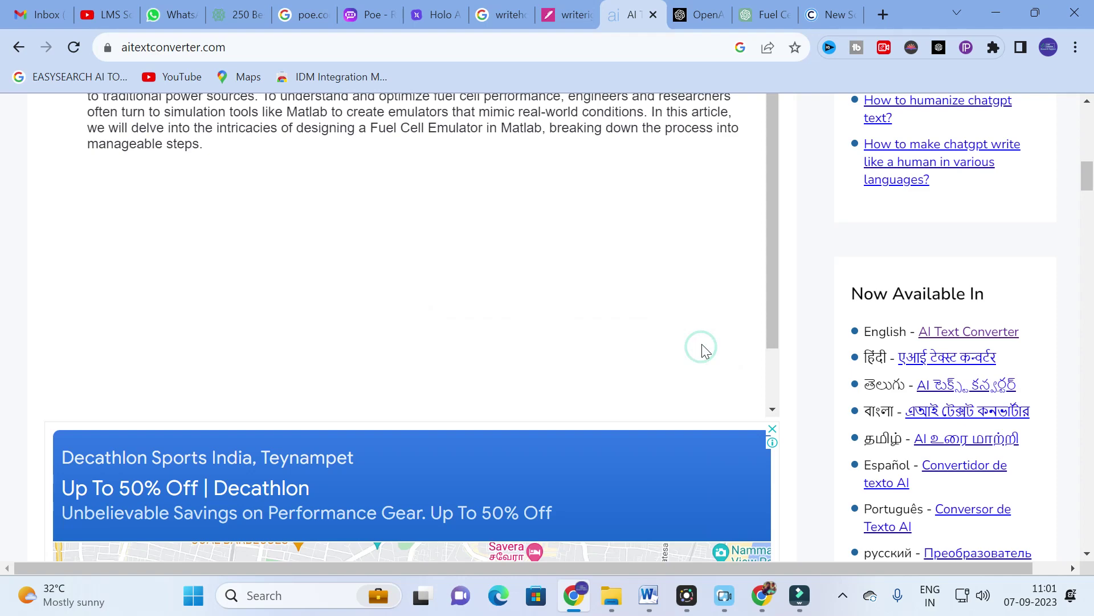
scroll(501, 274, "up", 5)
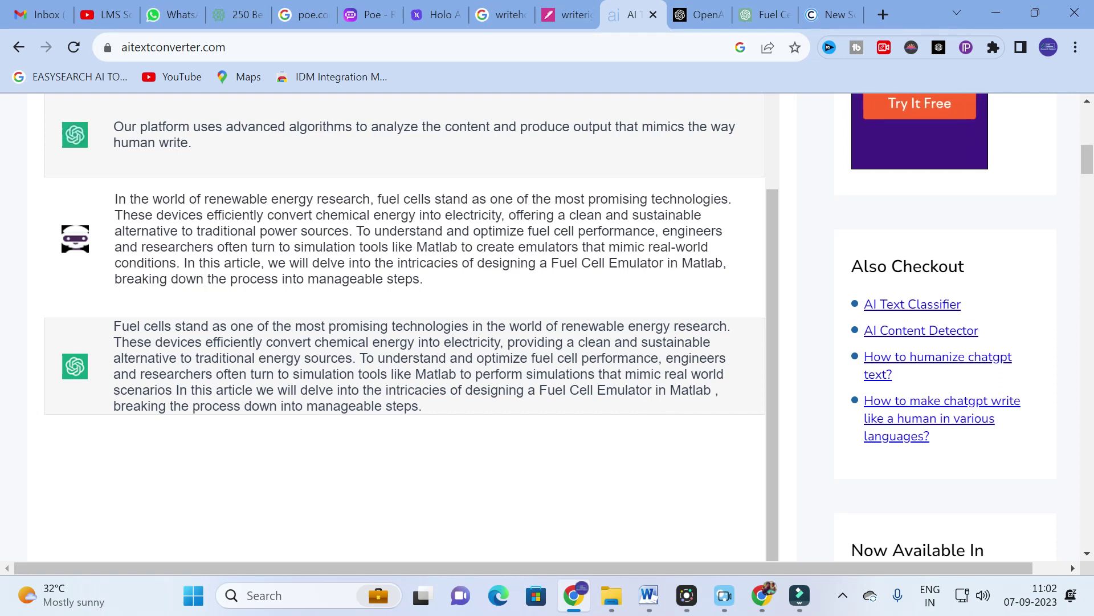
- Copy the converted paragraph into a new Copyleaks text scan and run the scan
left_click_drag(114, 326, 433, 410)
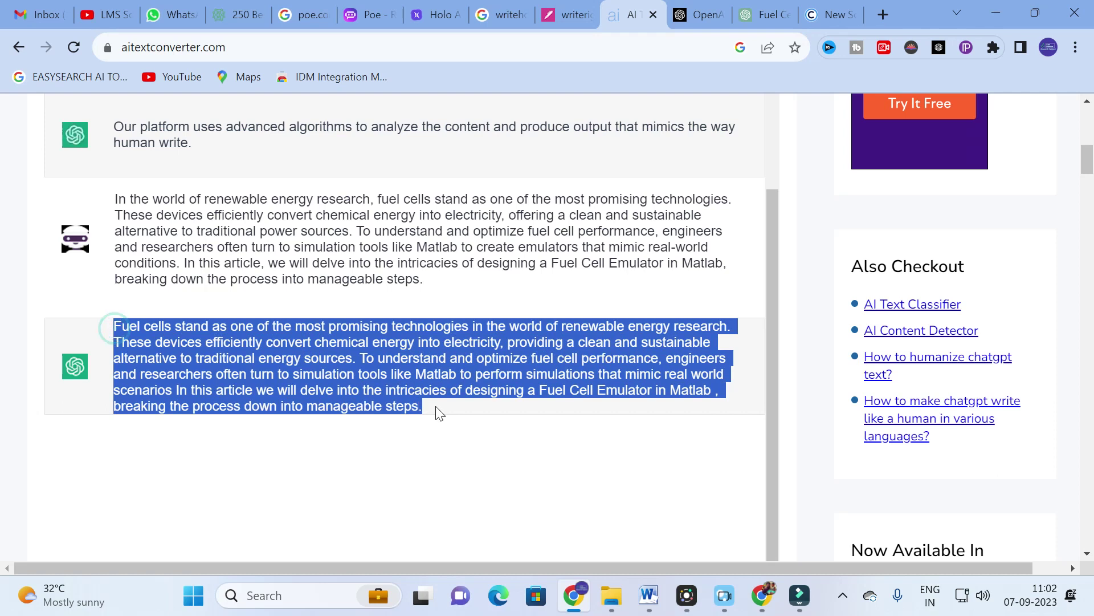
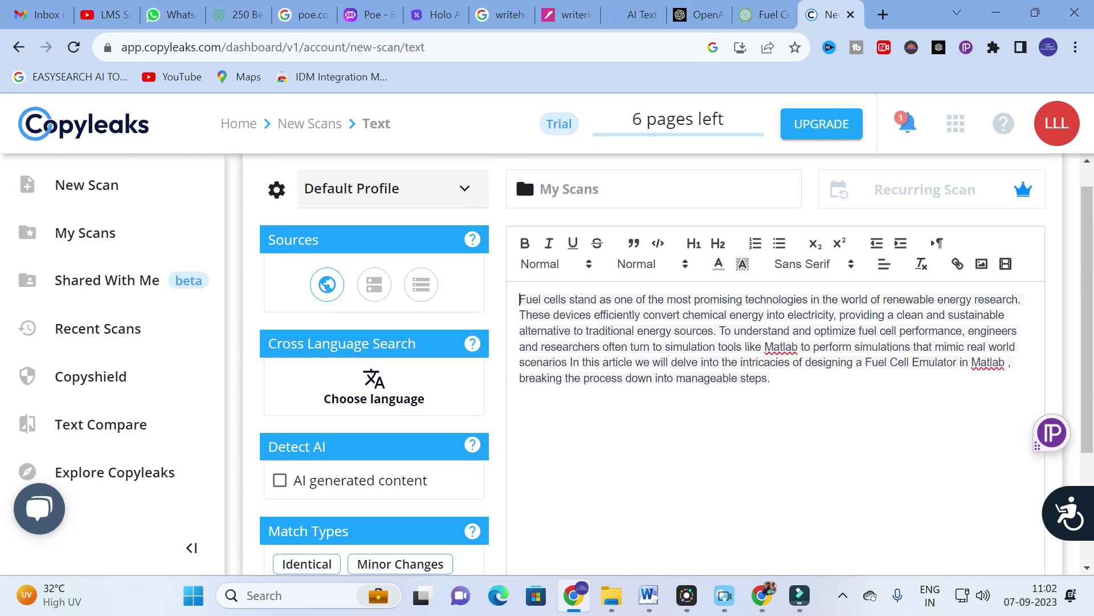
left_click(741, 405)
scroll(798, 547, "down", 3)
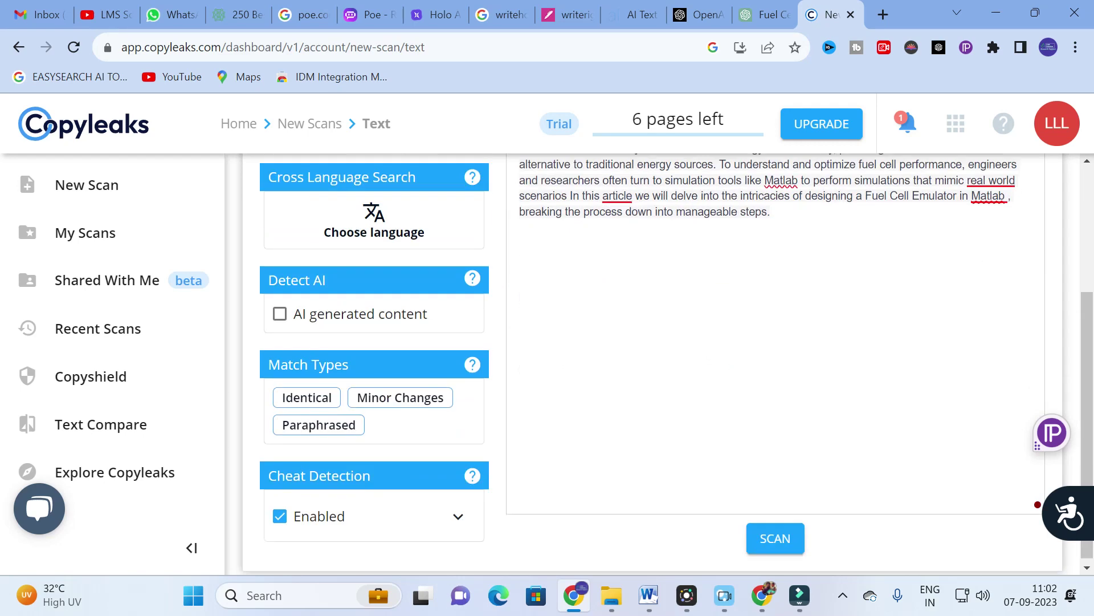
left_click(776, 539)
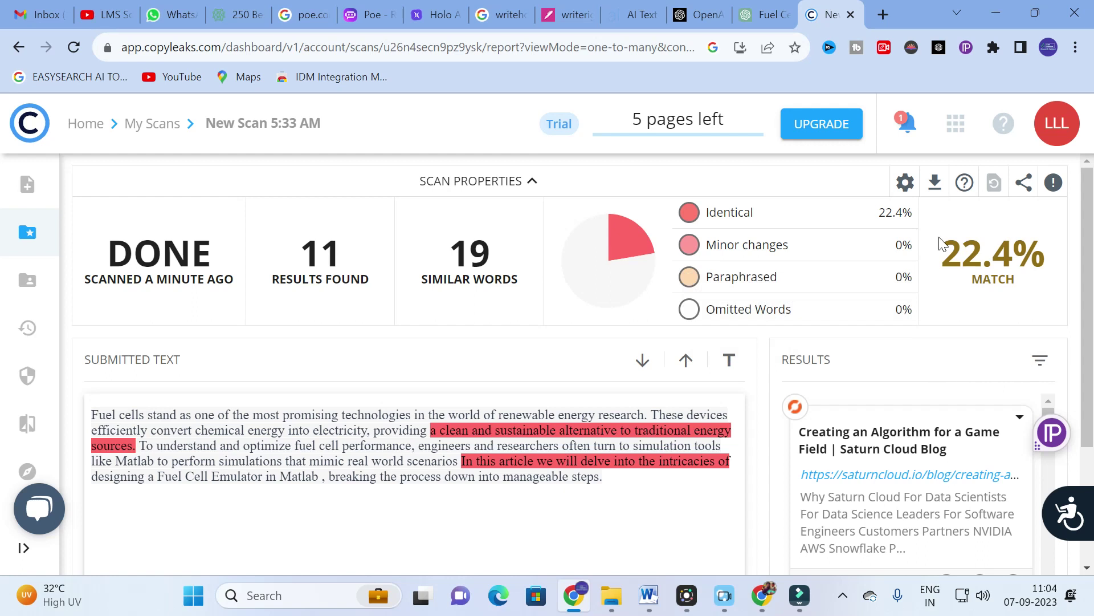
- Examine the Copyleaks match percentage, and highlight the original paragraph above its converted version in AI Text Converter
left_click_drag(942, 244, 1061, 279)
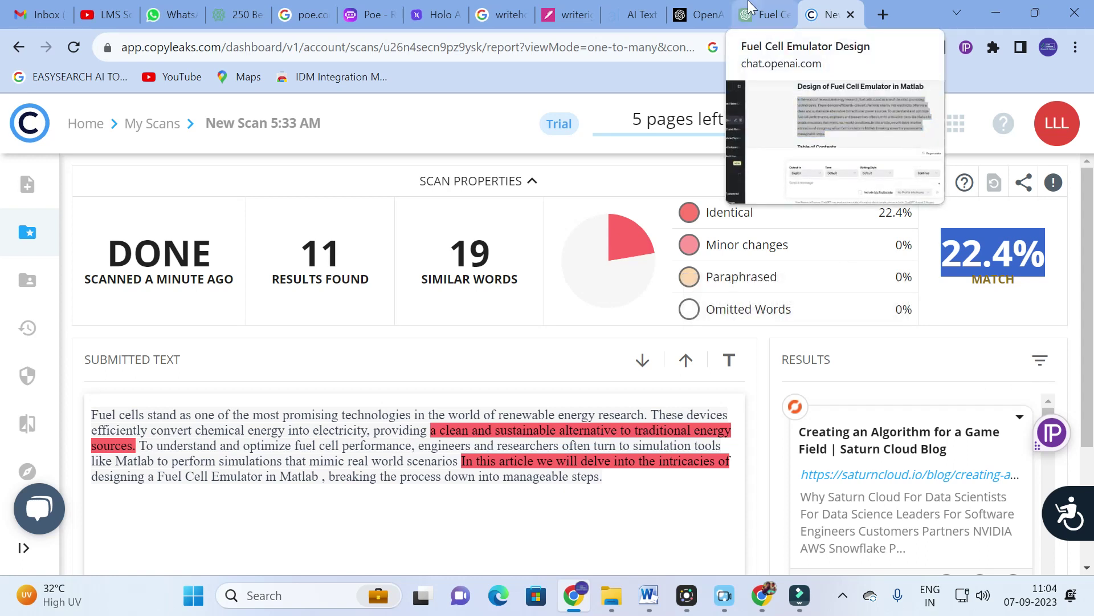
left_click(513, 10)
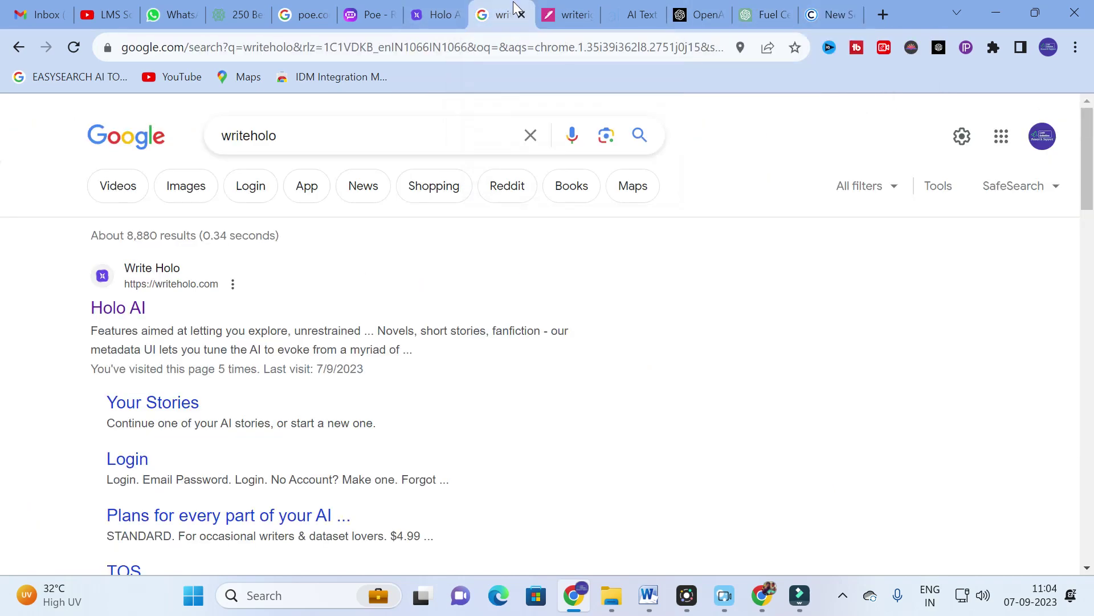
left_click(629, 14)
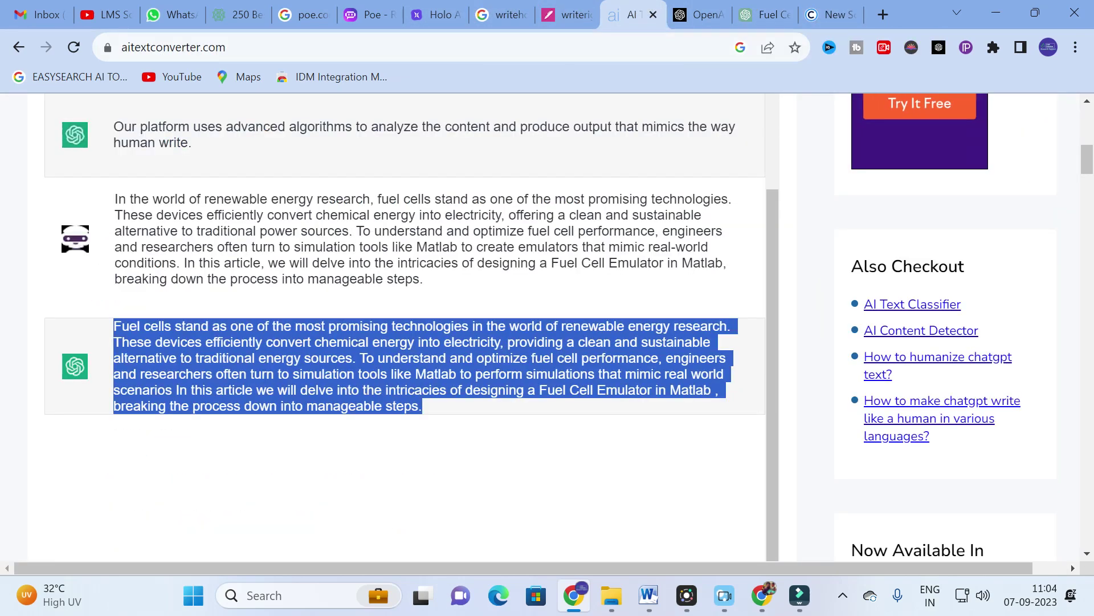
scroll(319, 234, "up", 2)
left_click_drag(113, 321, 473, 412)
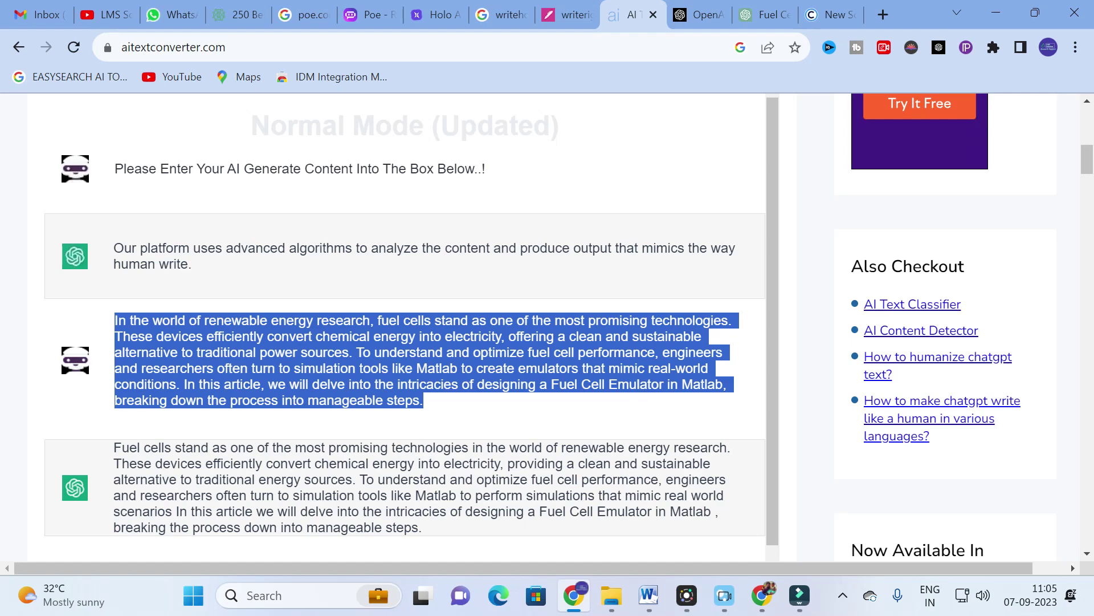
- Return to the Copyleaks scan report and close it
left_click(832, 15)
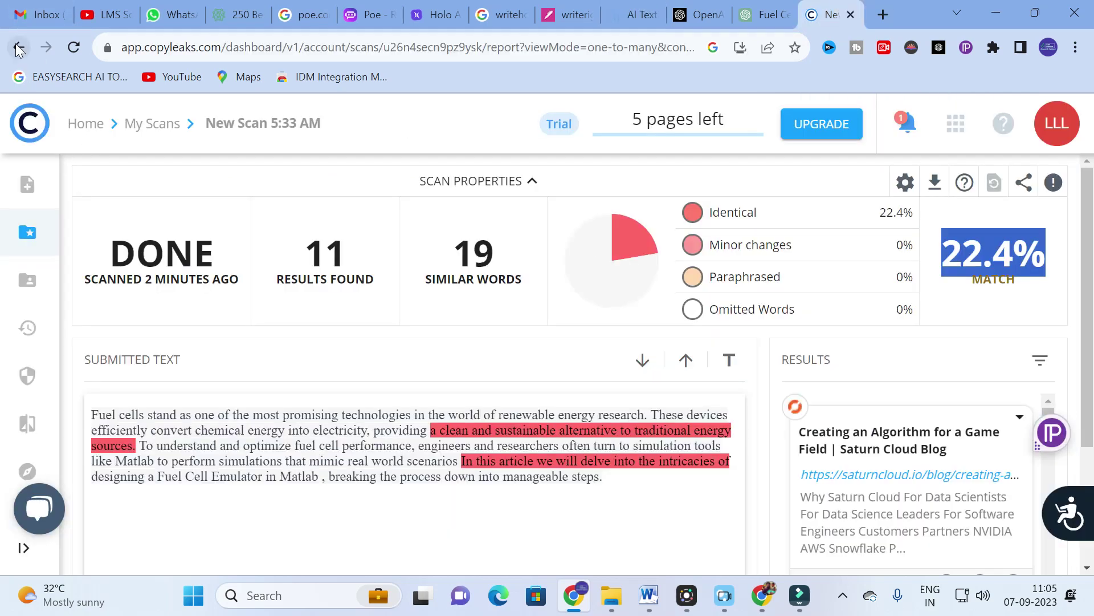
key("ctrl+w")
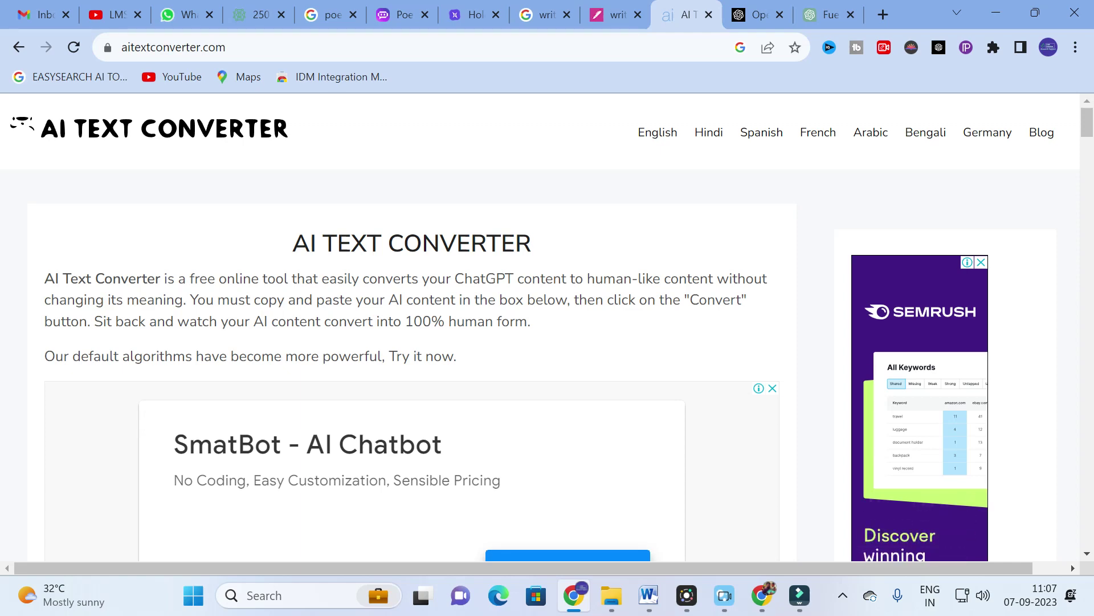
- Look over the AI Text Converter page and open its Hindi version, dismissing the interstitial ad
scroll(416, 217, "down", 10)
scroll(415, 219, "up", 10)
left_click(713, 140)
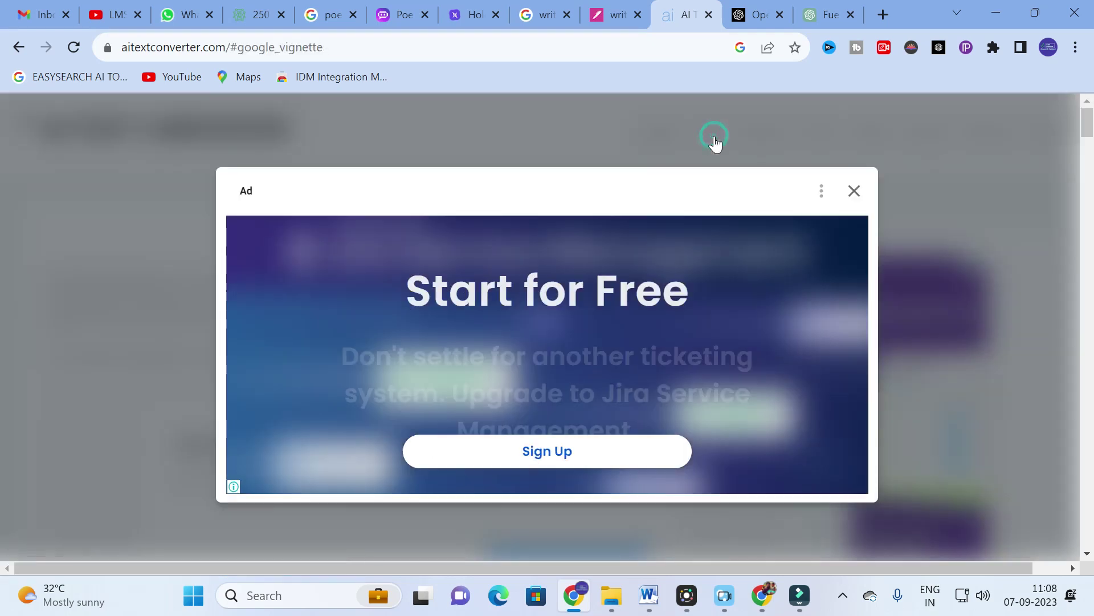
left_click(854, 191)
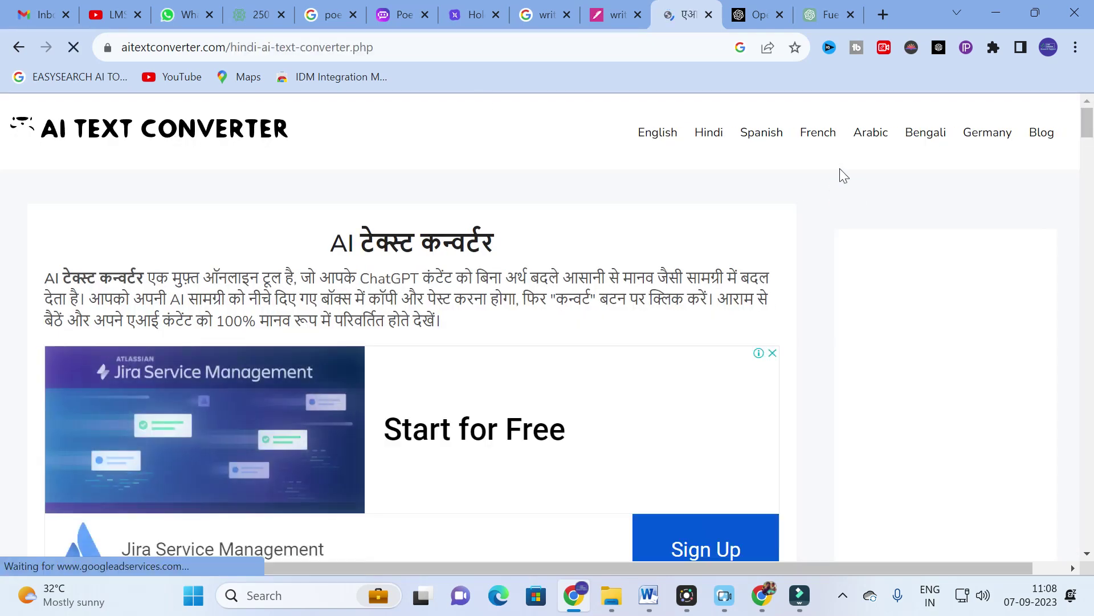
- View the Spanish, French, Arabic, Bengali and German versions of the converter page in turn
left_click(771, 134)
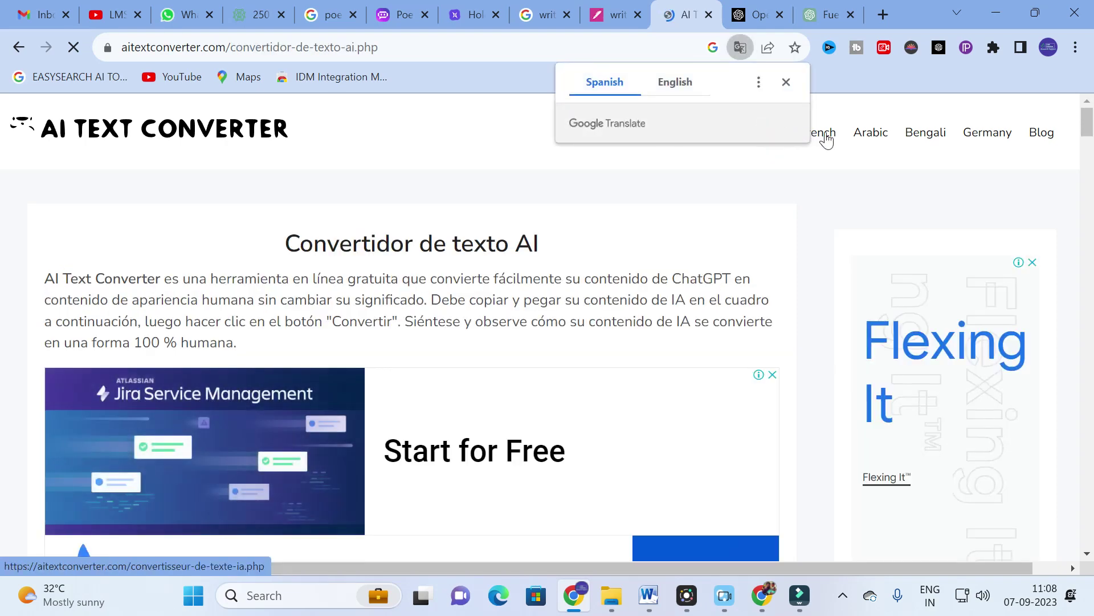
left_click(826, 134)
left_click(869, 135)
left_click(928, 135)
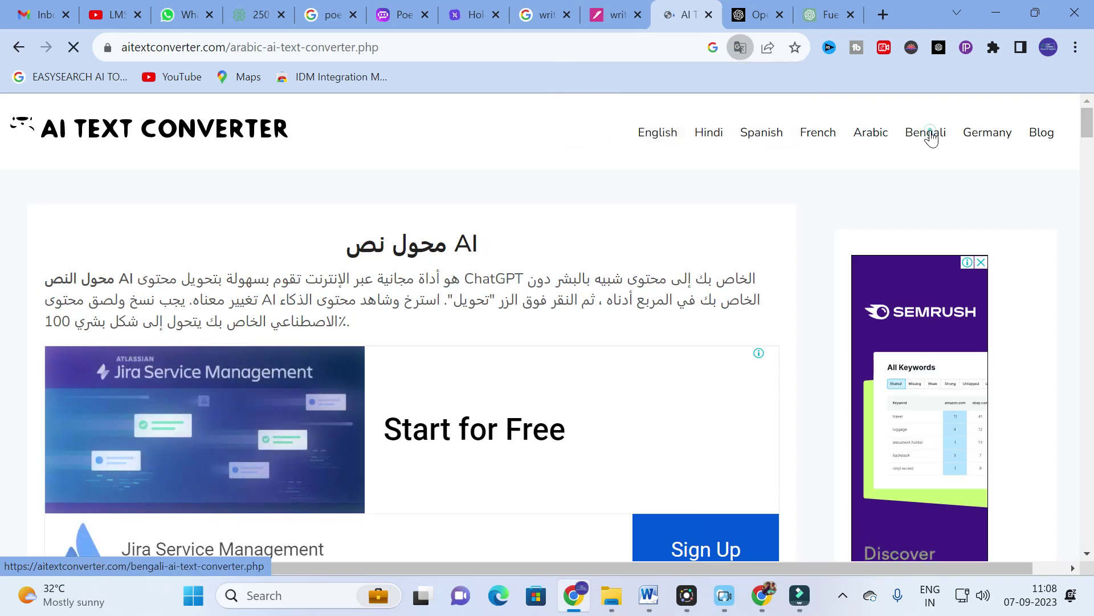
left_click(999, 138)
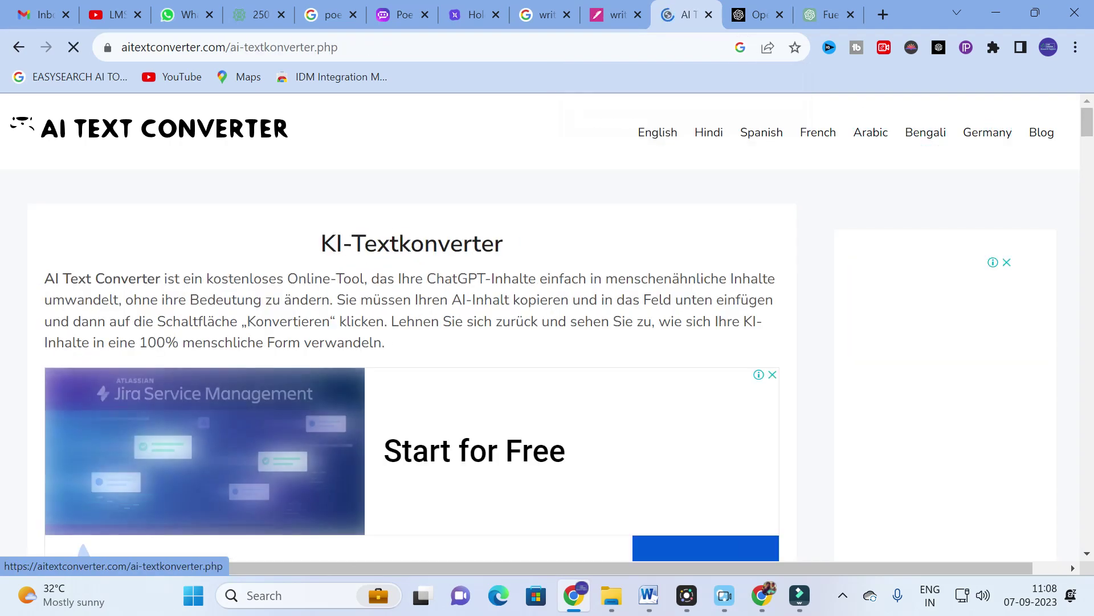
- Return to the English version of the converter and look over its page
left_click(656, 136)
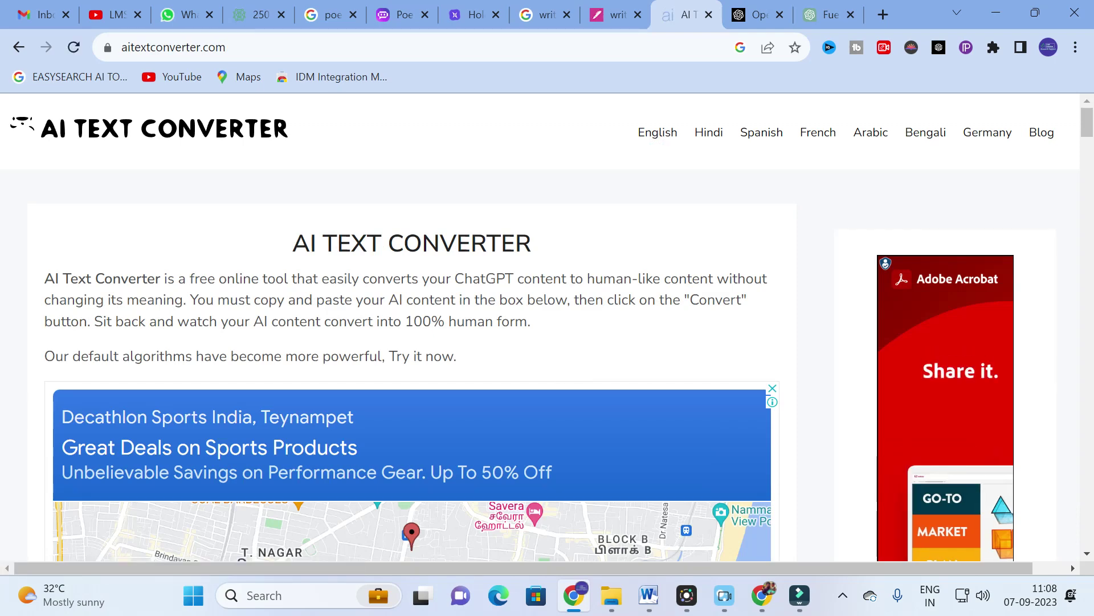
scroll(154, 342, "down", 7)
scroll(158, 371, "up", 7)
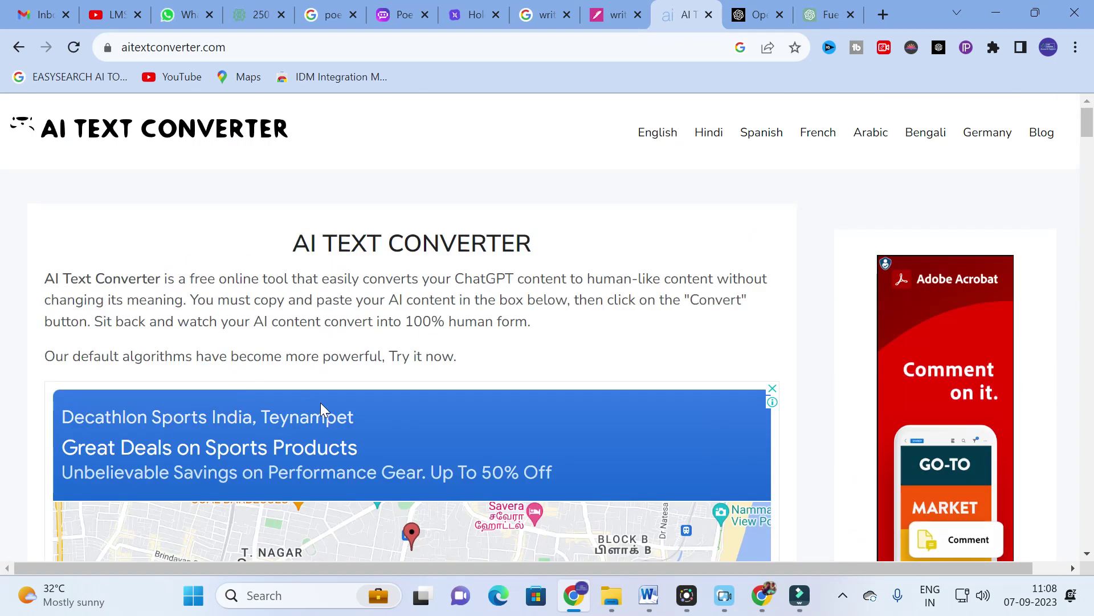